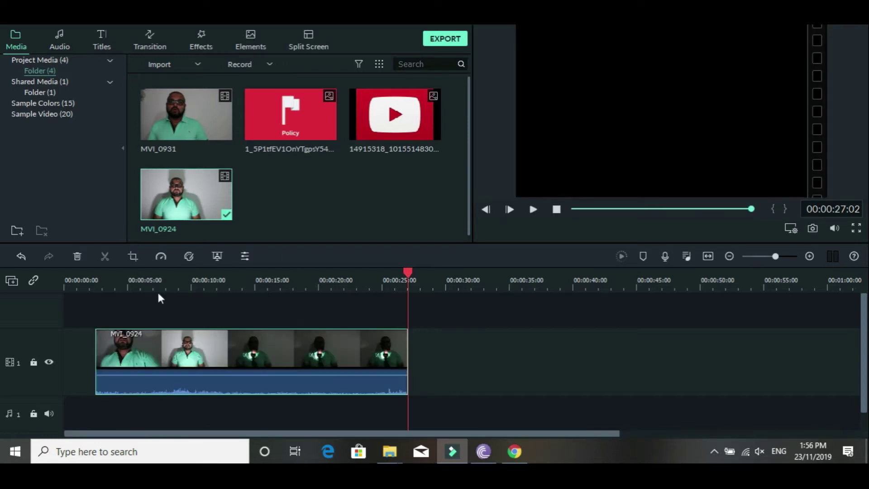
Step: Take a snapshot of the MVI_0924 clip's frame at 00:00:11:07
click(186, 280)
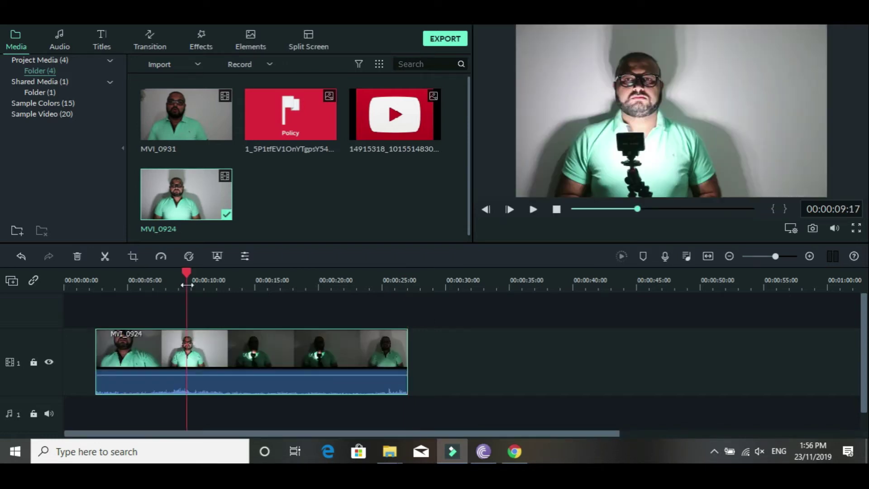
drag(187, 284, 208, 289)
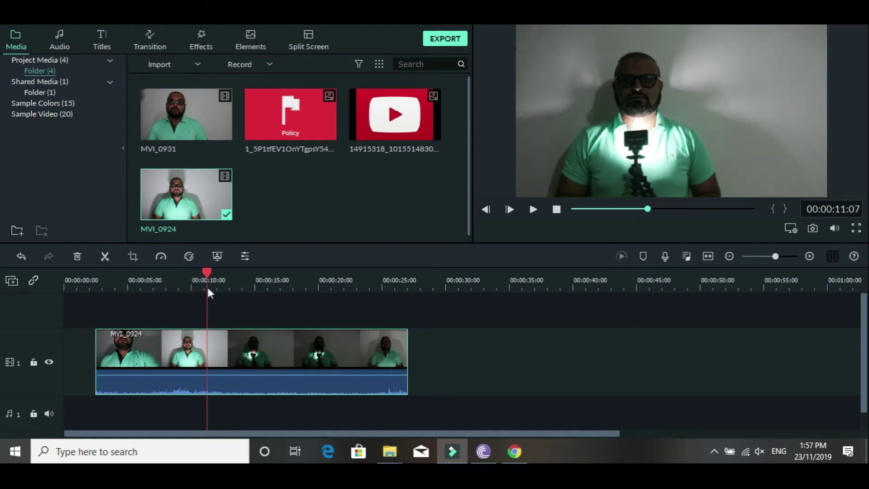
click(815, 232)
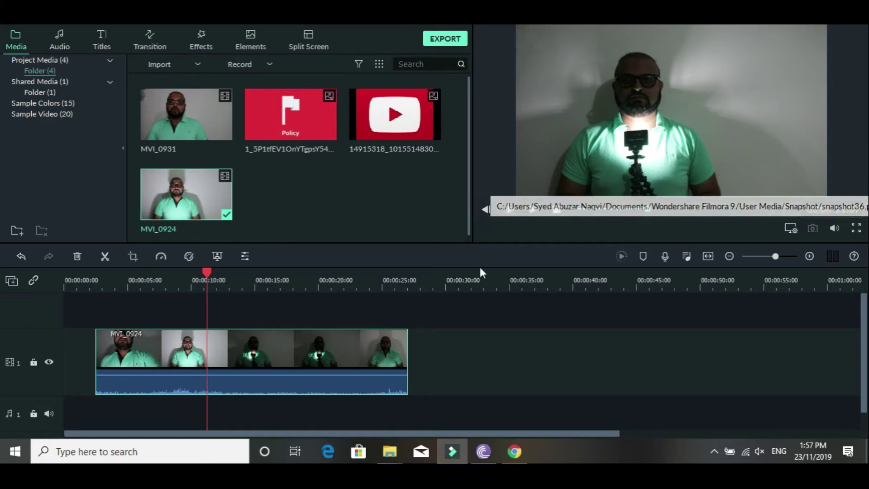
Step: Place the snapshot36 image on video track 1 after the MVI_0924 clip, around 00:00:35, and show its frame at 00:00:37:01
mouse_move(317, 209)
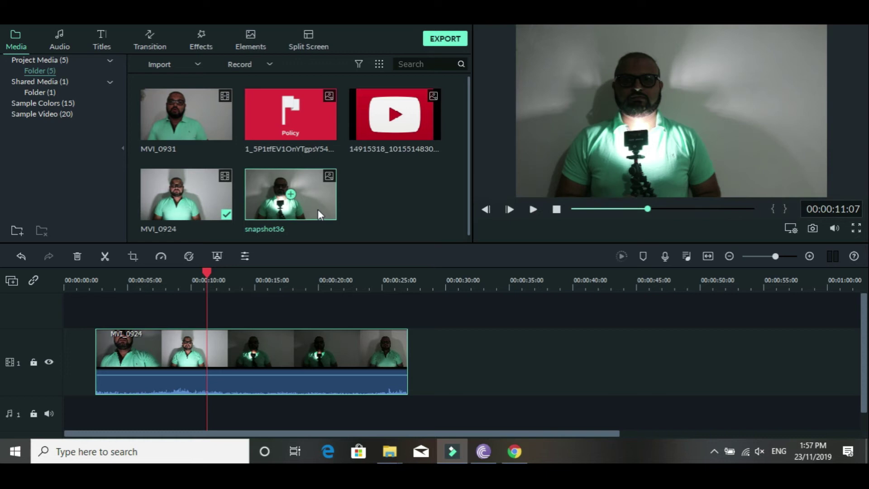
drag(317, 209, 506, 355)
click(534, 280)
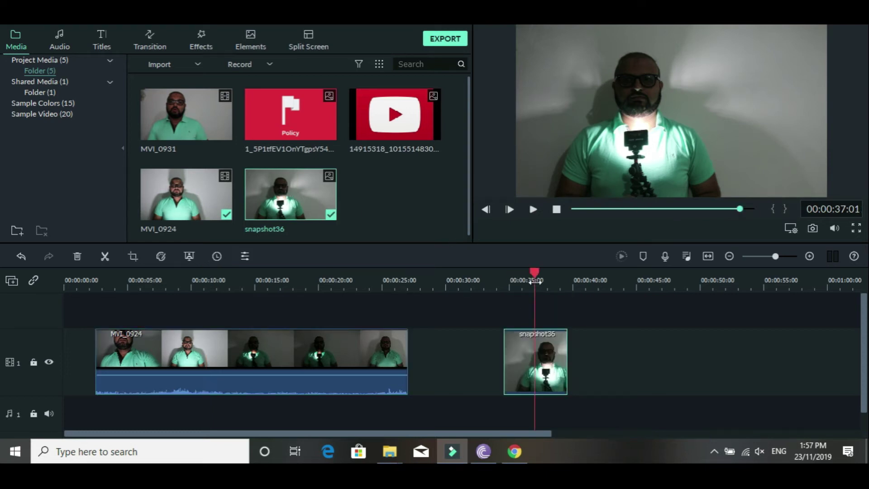
Step: Overlay the YouTube logo image on track 2 above the snapshot, shrunk to a small picture centred on the man's chest
drag(402, 153, 516, 314)
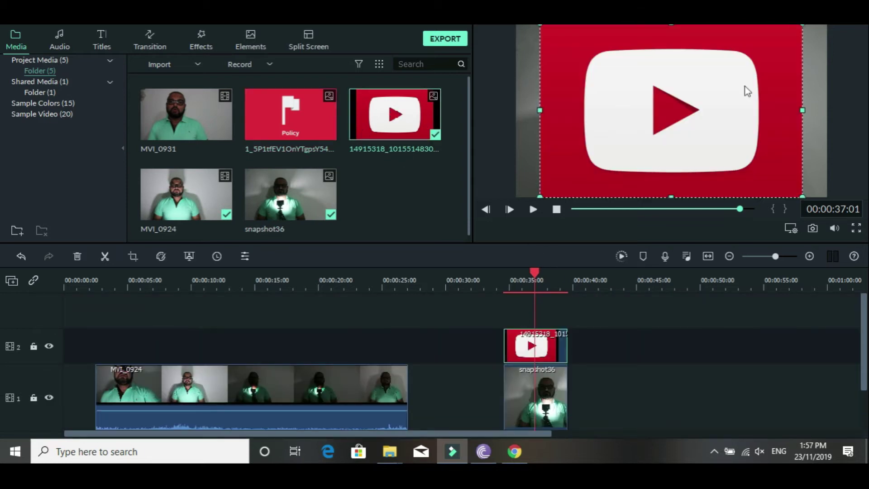
drag(799, 27, 624, 200)
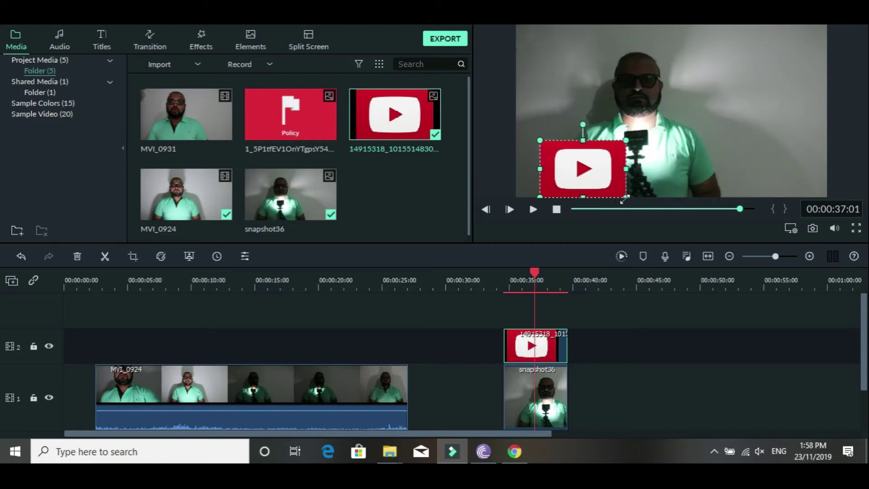
drag(605, 167, 660, 156)
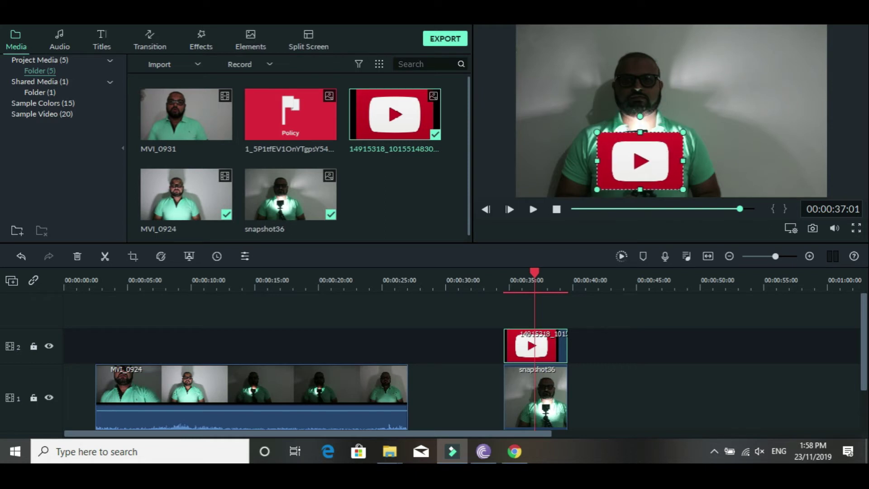
Step: Add the Romantic Pack LowerThird 3 title on track 3, above the YouTube logo clip
click(96, 44)
scroll(354, 142, down, 3)
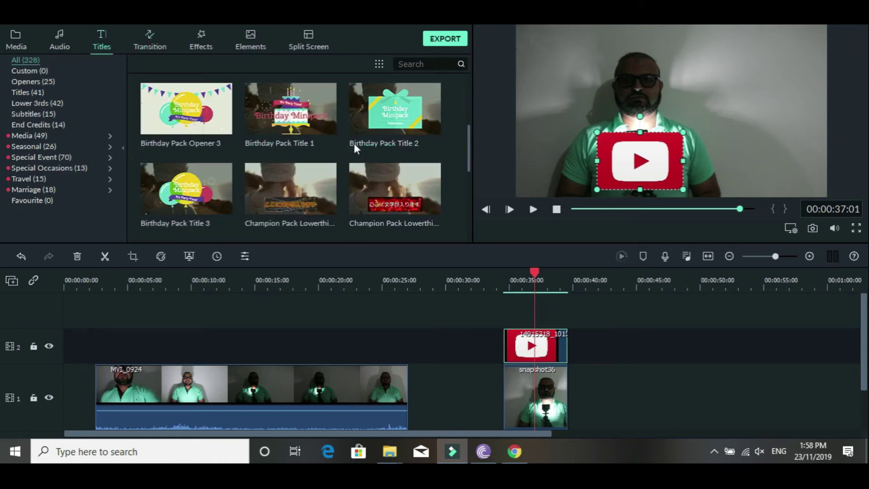
scroll(354, 143, down, 10)
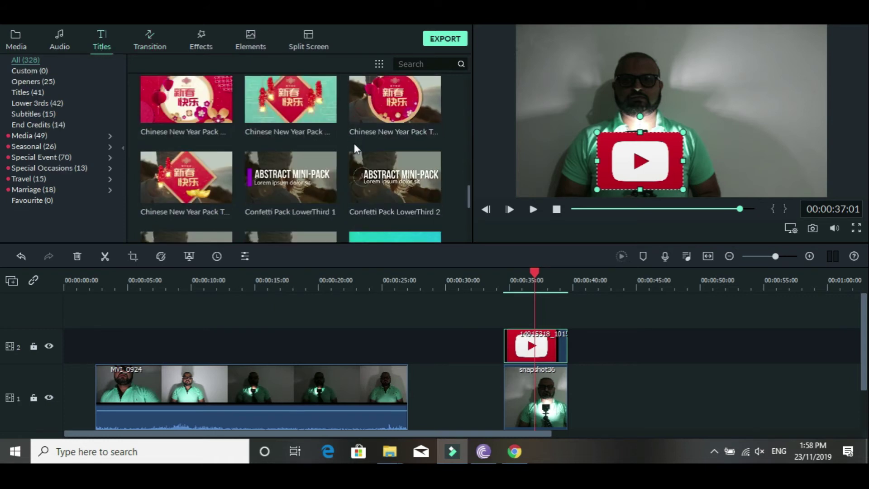
scroll(354, 142, down, 5)
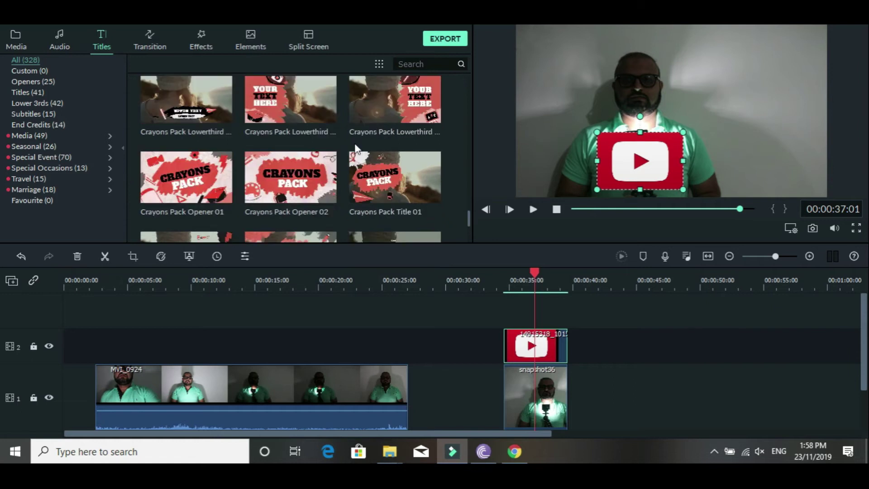
scroll(354, 143, up, 2)
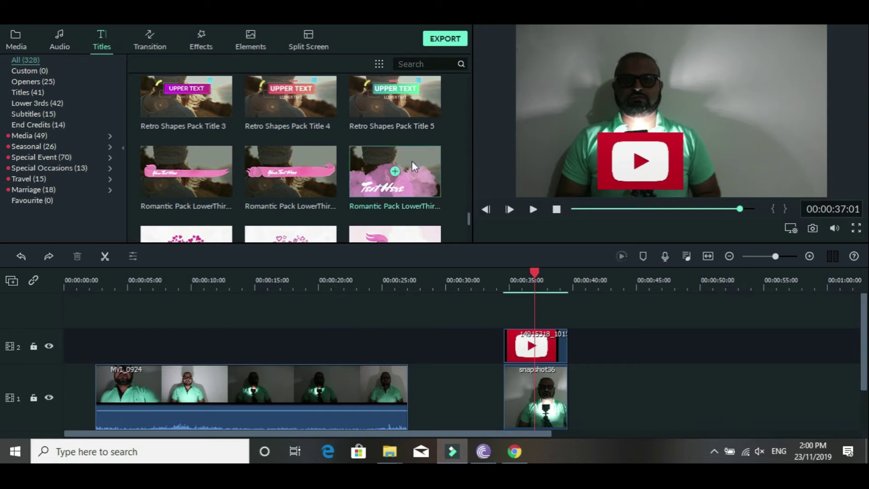
drag(415, 169, 515, 320)
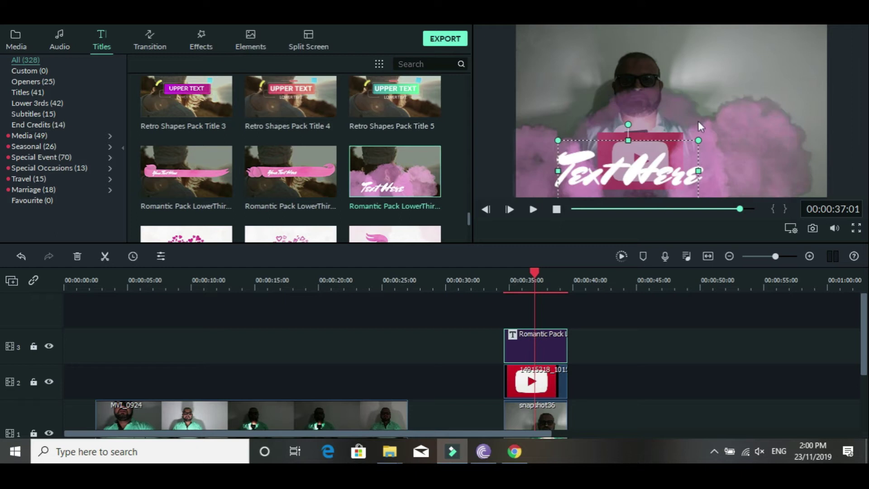
Step: Place the title's text in the frame's upper-right corner, and shrink its pink smoke graphic and move it out of the frame
click(697, 121)
drag(825, 68, 661, 140)
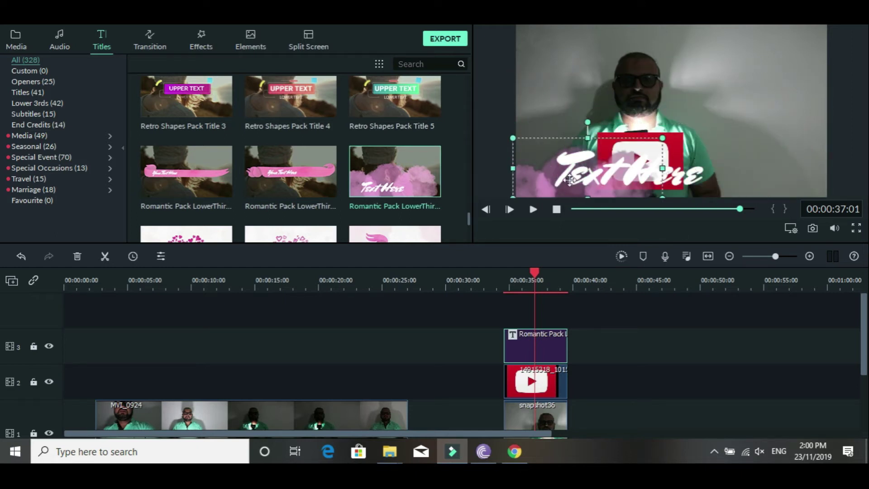
drag(611, 156, 732, 55)
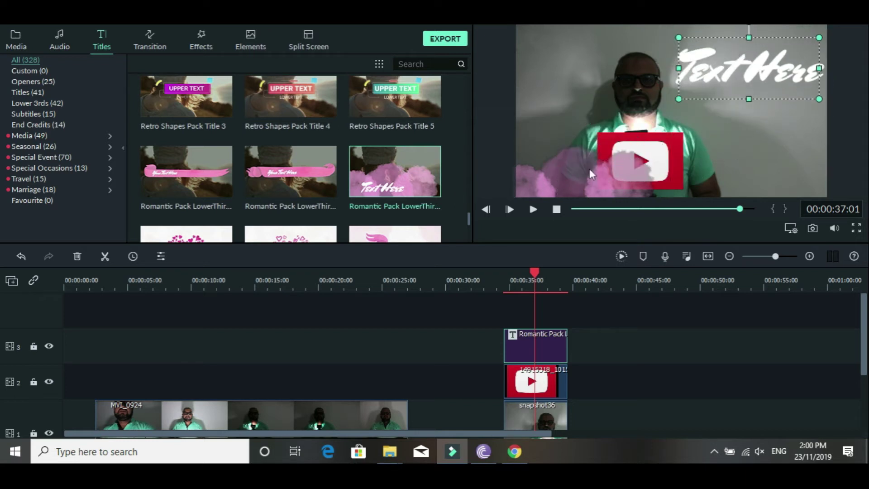
click(589, 168)
click(491, 185)
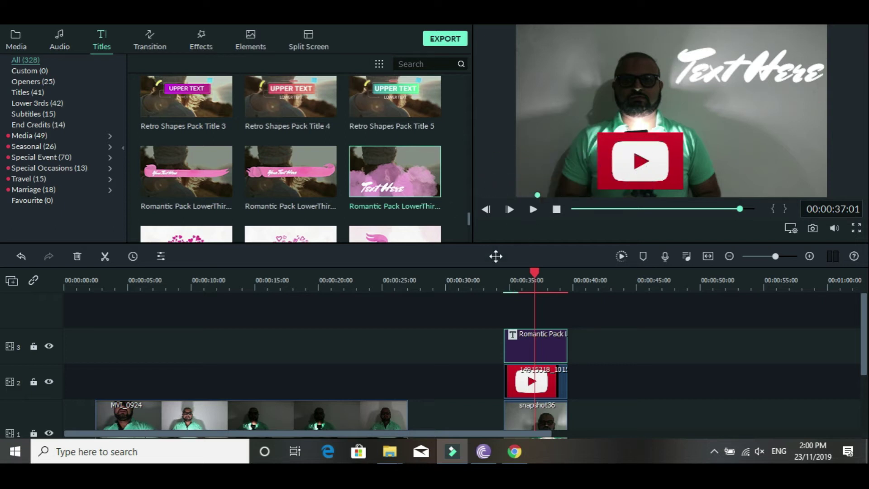
click(731, 70)
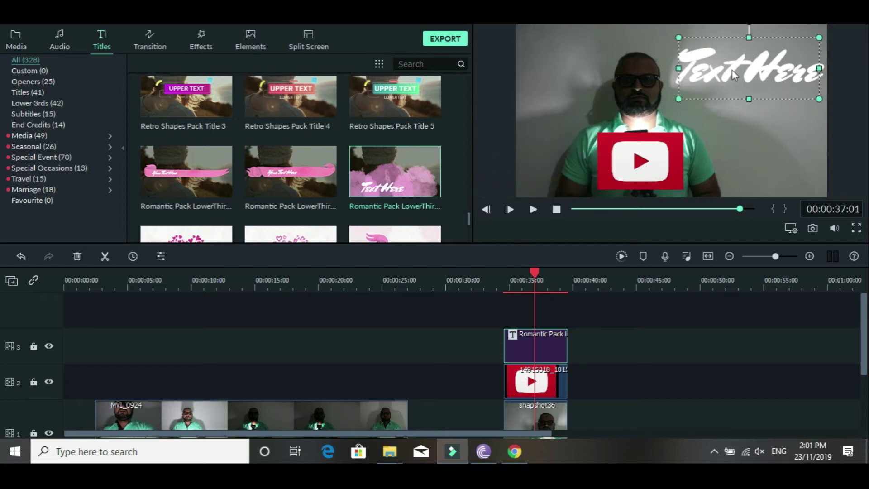
drag(739, 63, 727, 64)
Step: Change the colour of the "Text Here" title text to a custom bright red
double_click(726, 64)
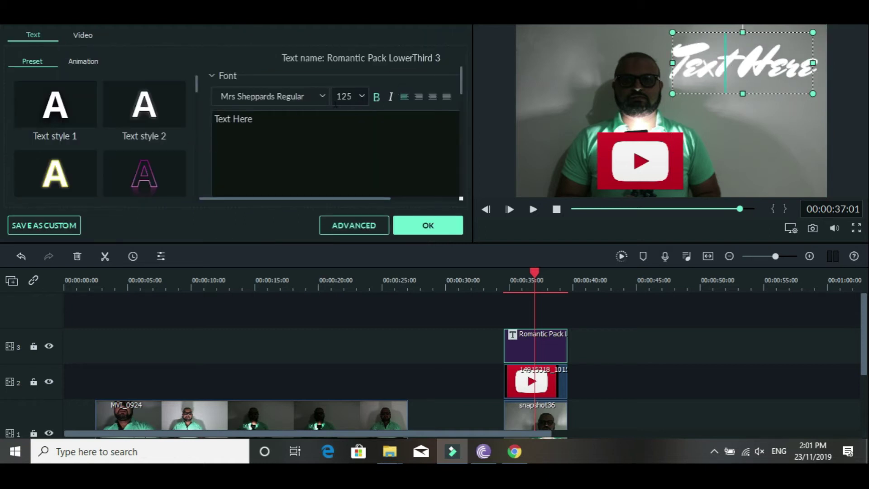
scroll(163, 134, down, 5)
scroll(251, 128, down, 3)
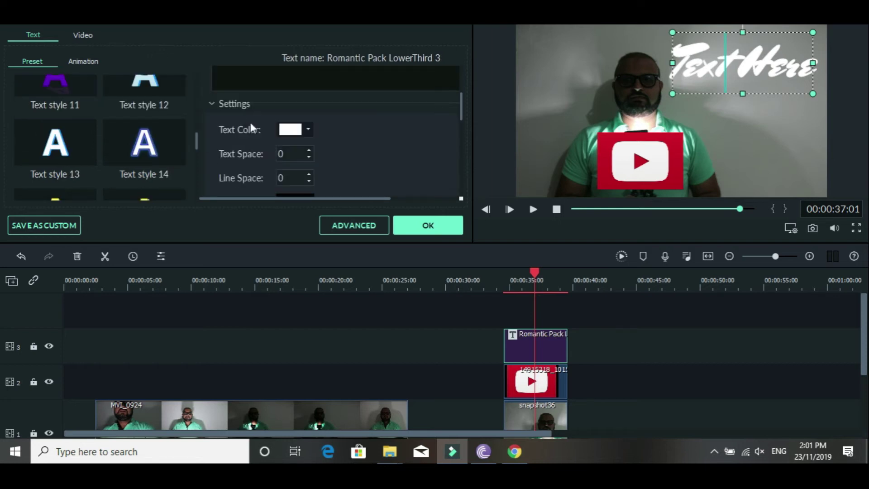
click(307, 131)
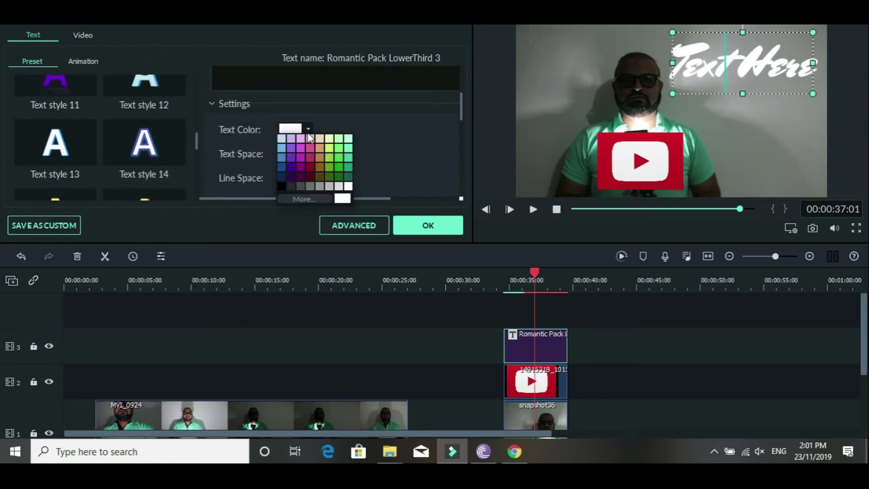
click(311, 178)
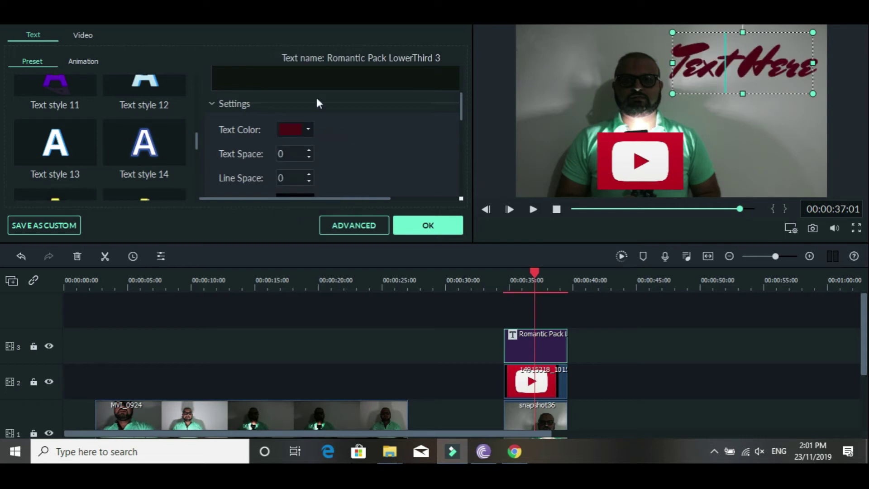
click(309, 130)
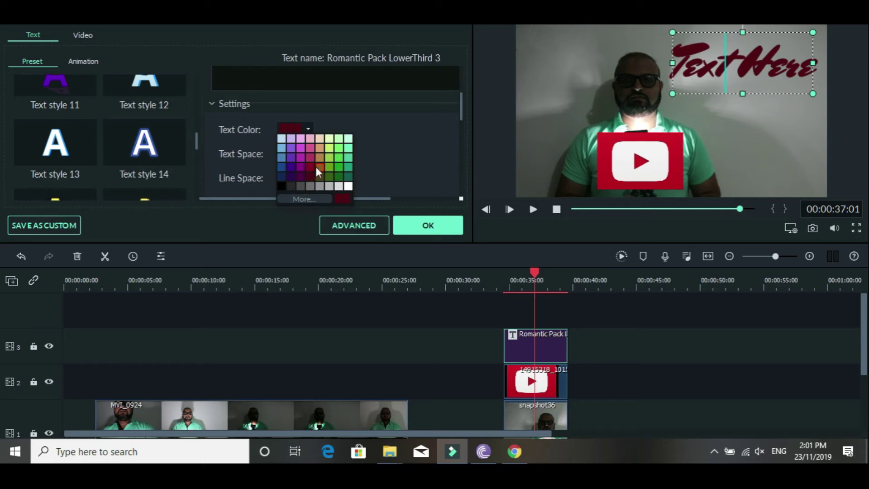
click(314, 199)
click(307, 129)
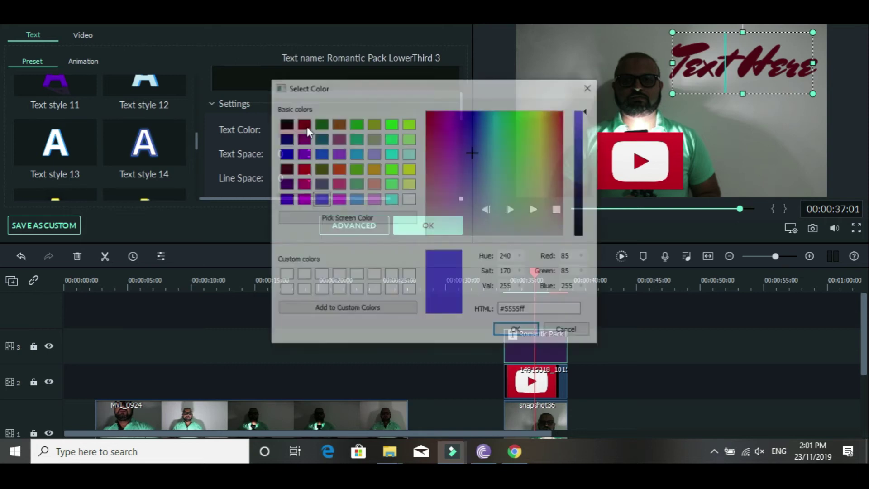
click(430, 116)
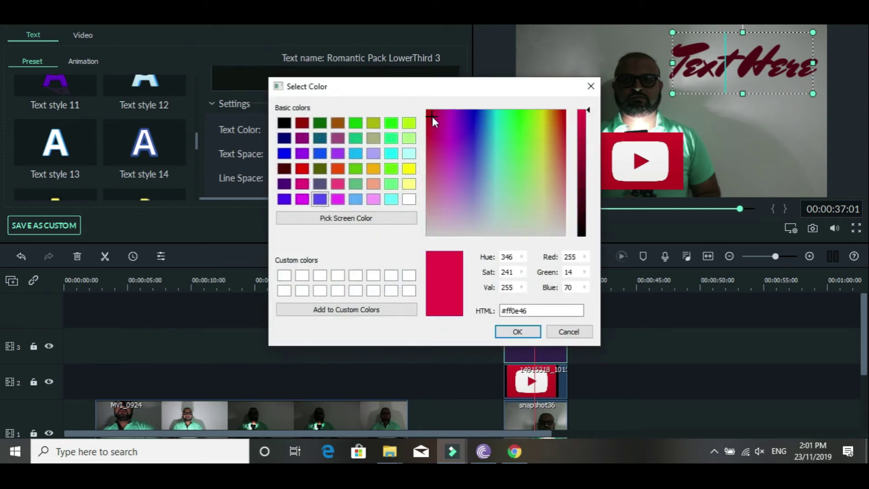
drag(432, 117, 429, 114)
click(515, 330)
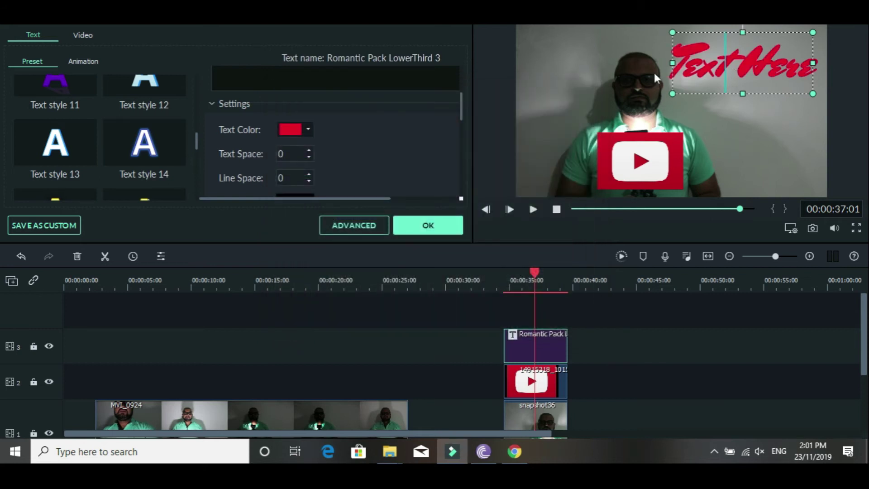
Step: Replace the title's text with "How to creat" at font size 90
scroll(395, 108, up, 5)
triple_click(278, 125)
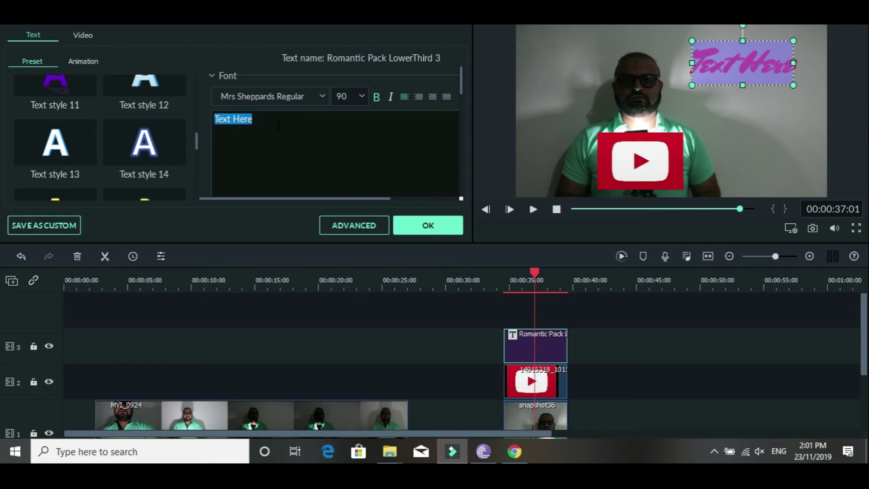
text(Ho)
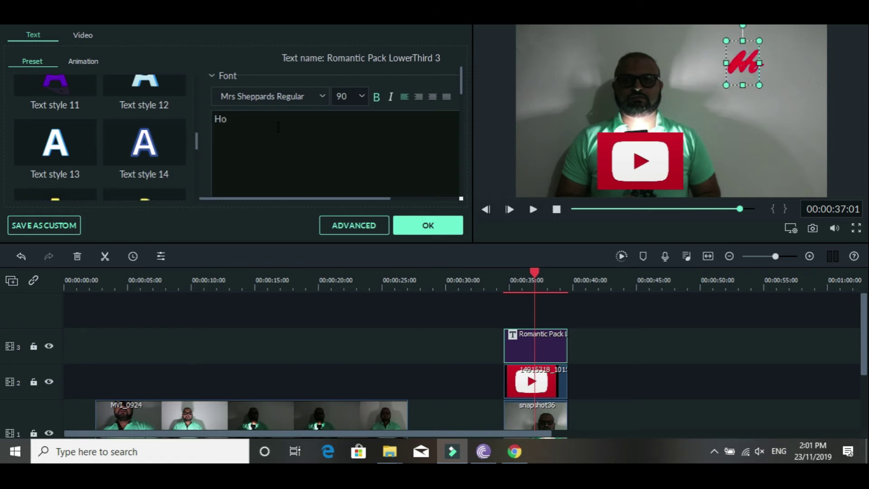
text(w to)
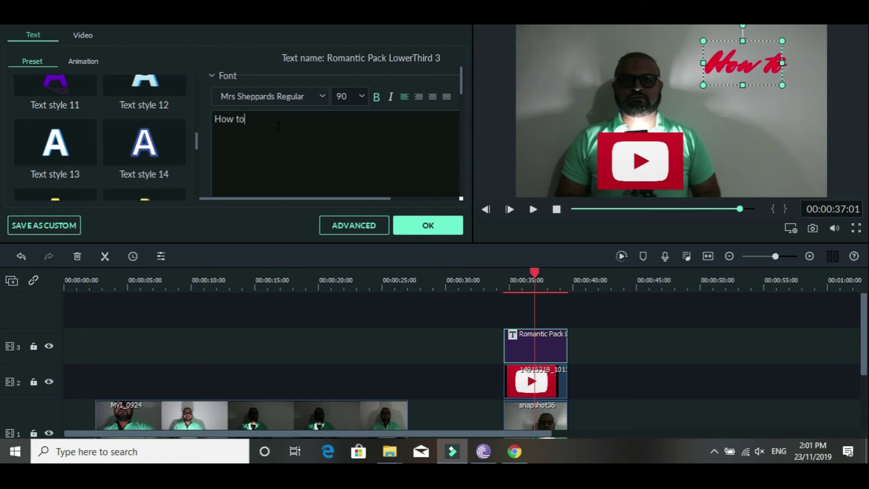
text( crea)
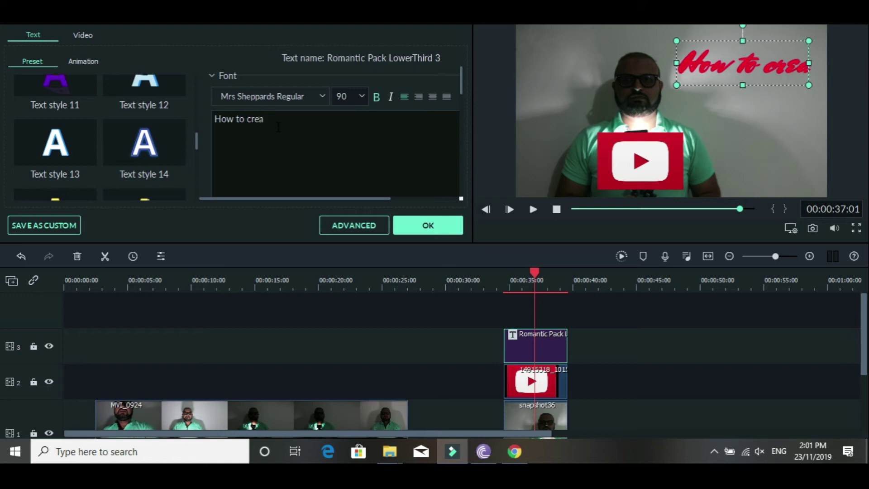
key(BackSpace)
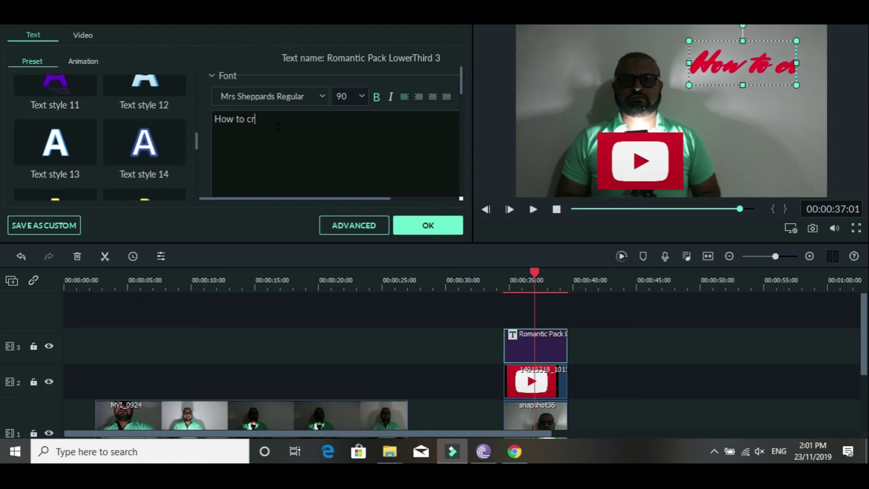
text(at)
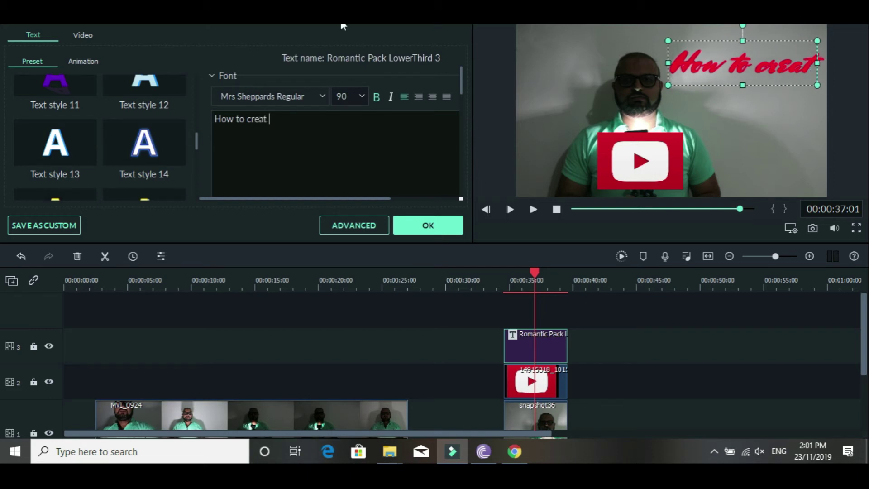
Step: Set the title's font to MinionPro-SemiboldIt, move the text slightly up and left, and finish editing
click(319, 97)
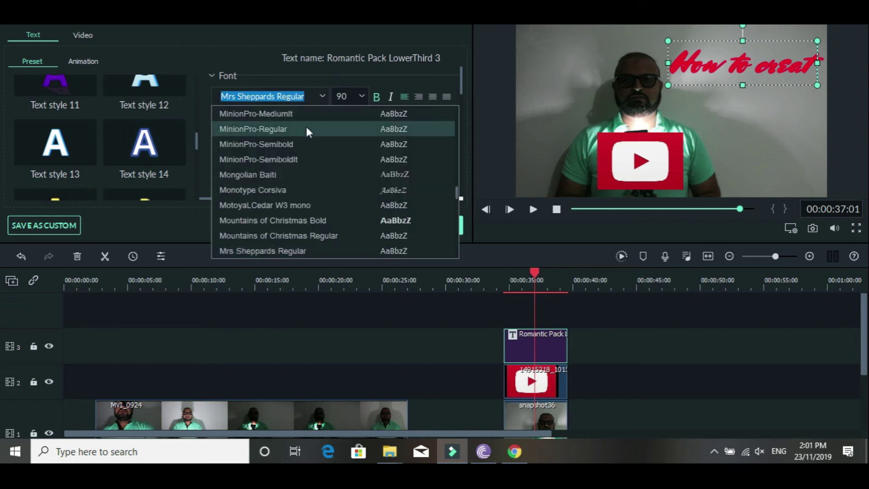
click(306, 159)
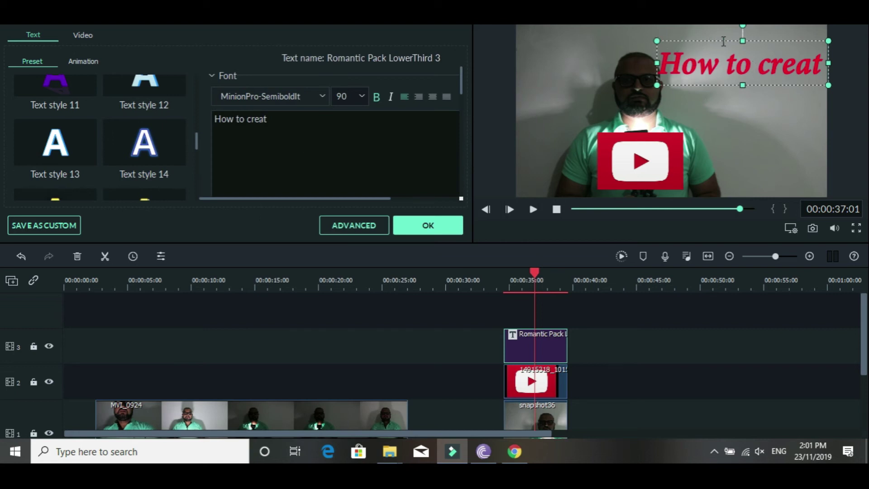
drag(702, 39, 693, 28)
click(707, 112)
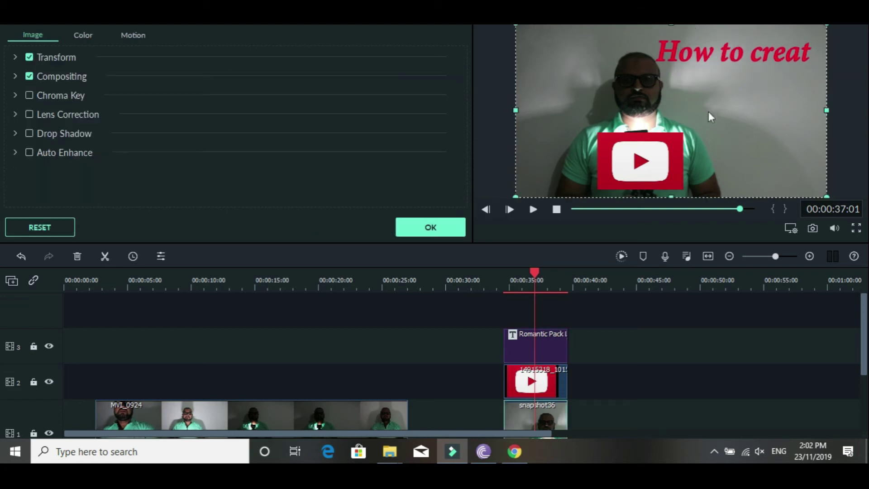
click(428, 225)
Step: Add another Romantic Pack LowerThird 3 title on track 4, placing its text below "How to creat" and its pink smoke out of the frame
drag(287, 165, 558, 339)
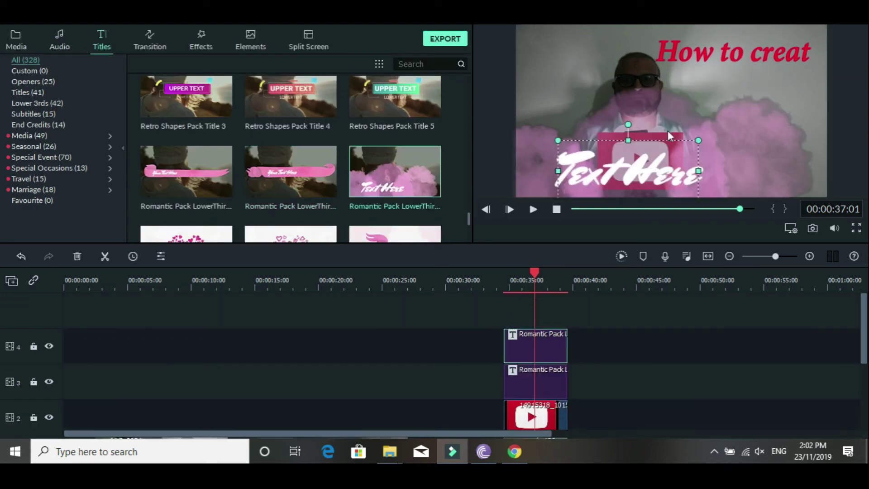
drag(625, 168, 745, 98)
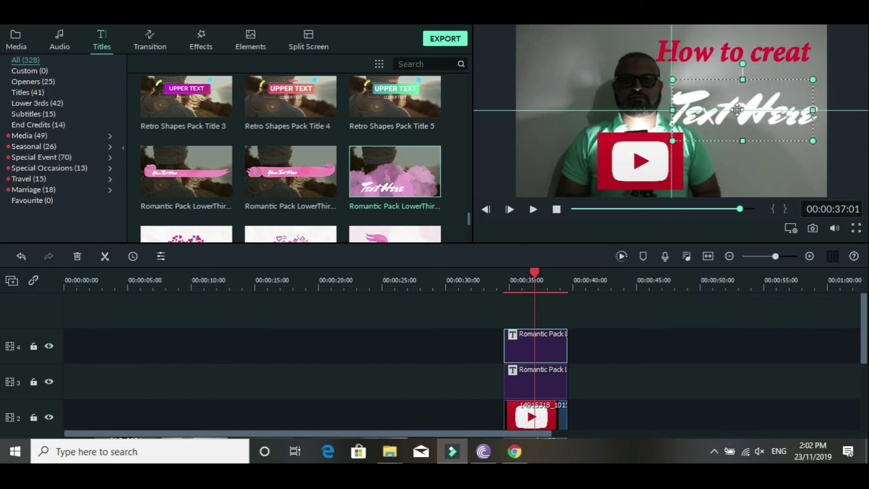
Step: Replace the second title's "Text Here" text with "Free"
double_click(708, 116)
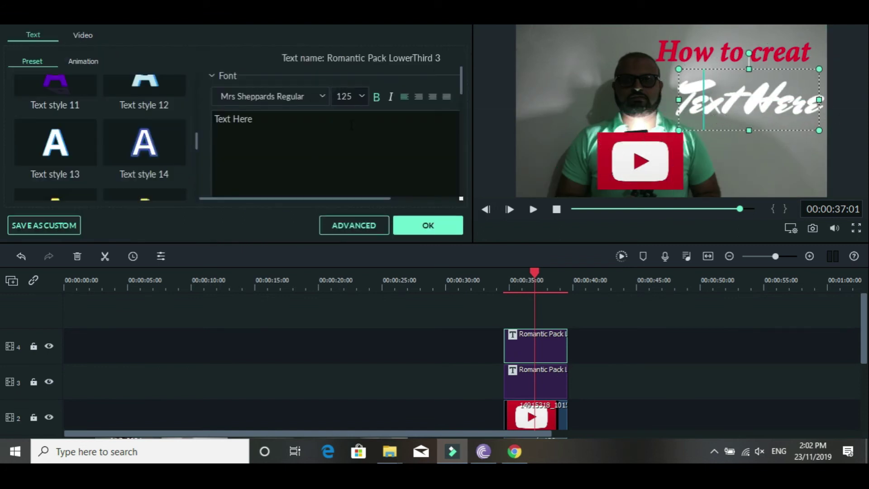
scroll(351, 125, down, 1)
key(ctrl+a)
key(BackSpace)
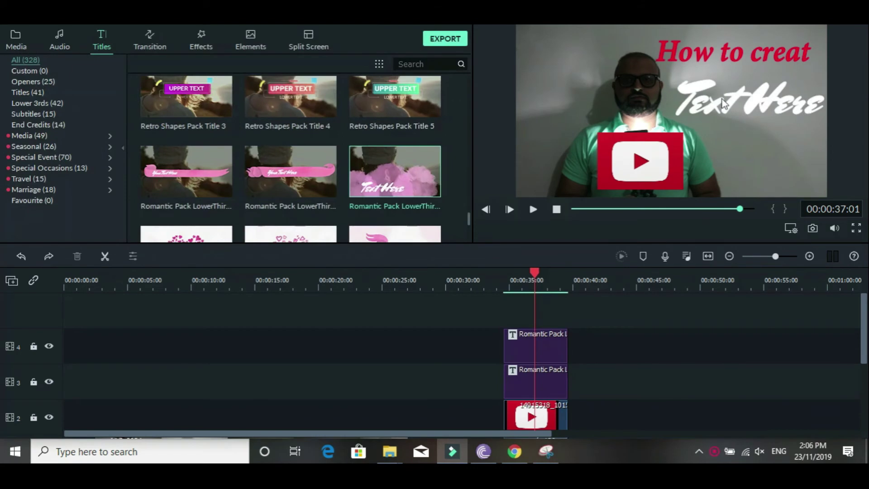
double_click(721, 98)
key(ctrl+a)
text(Free)
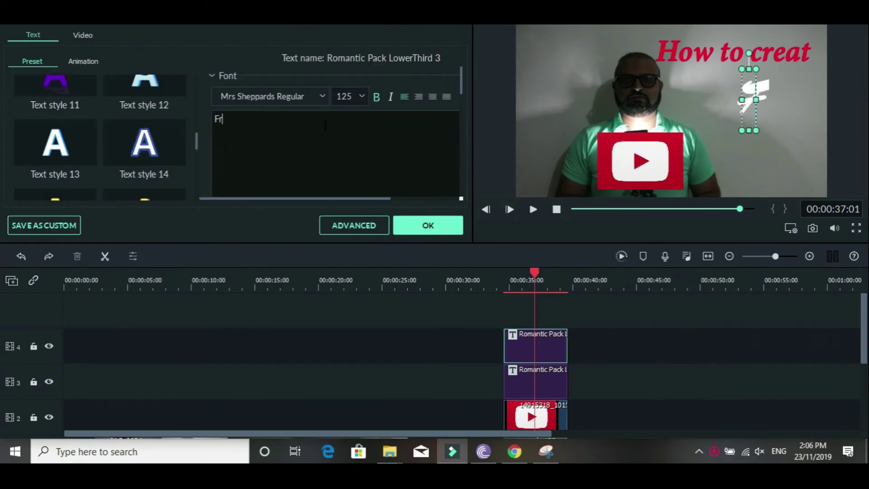
Step: Set the "Free" title's font to MinionPro-Semibold at size 150
click(321, 96)
click(308, 138)
click(361, 96)
click(352, 151)
click(360, 95)
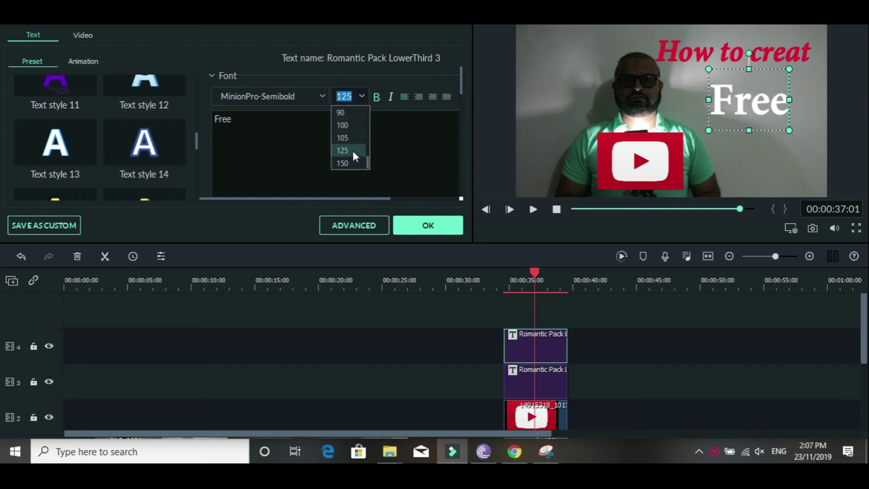
click(351, 162)
click(362, 96)
click(358, 163)
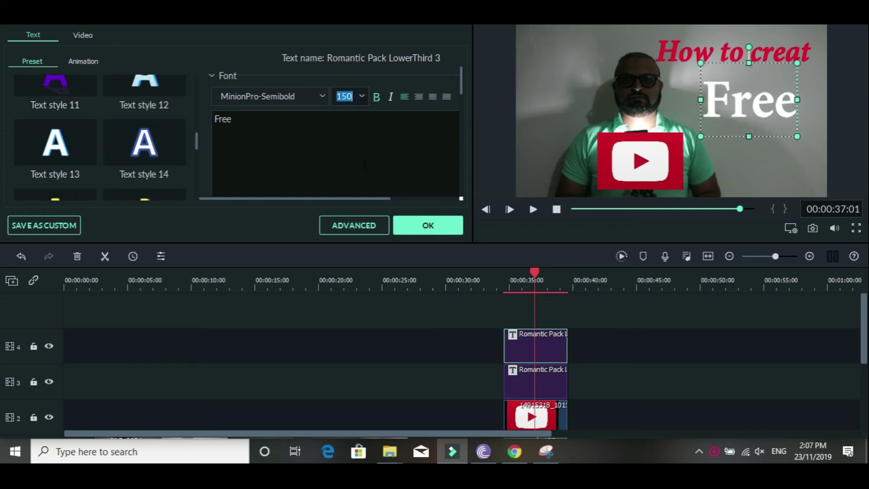
Step: Colour the "Free" text a custom orange-red, position it just below "How to creat", and finish editing the title
scroll(341, 167, down, 3)
click(308, 166)
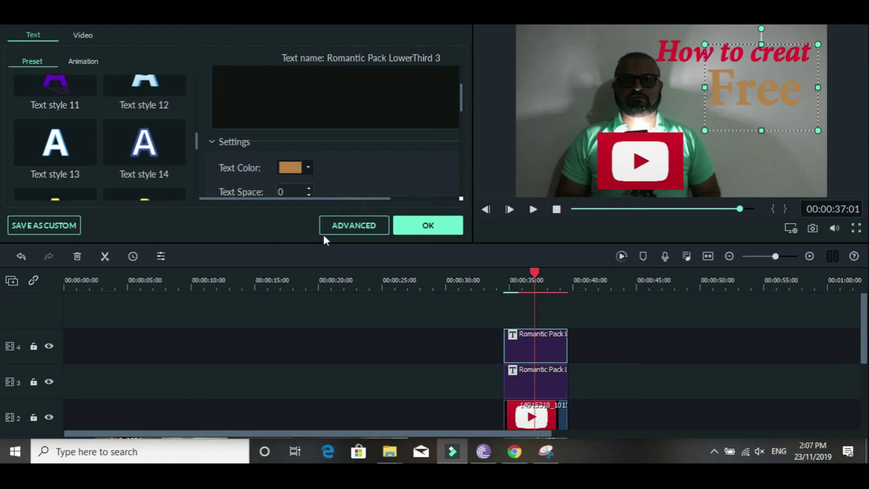
click(322, 235)
click(339, 170)
click(510, 332)
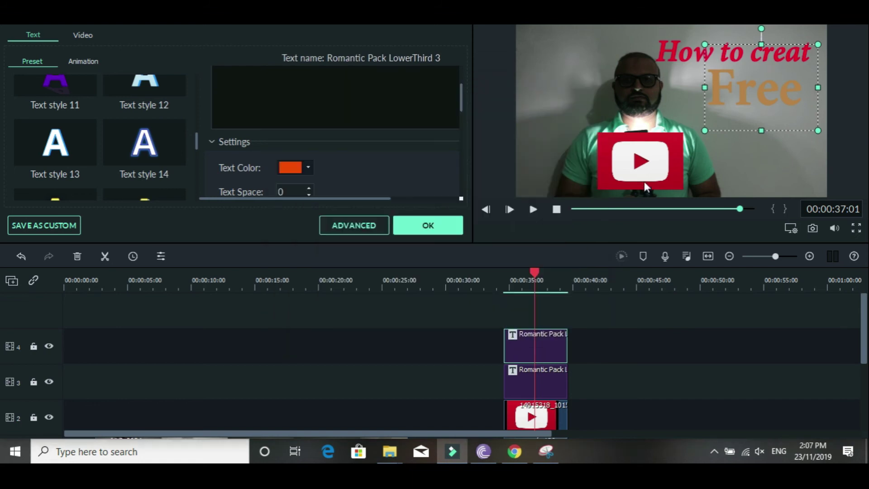
drag(766, 81, 762, 91)
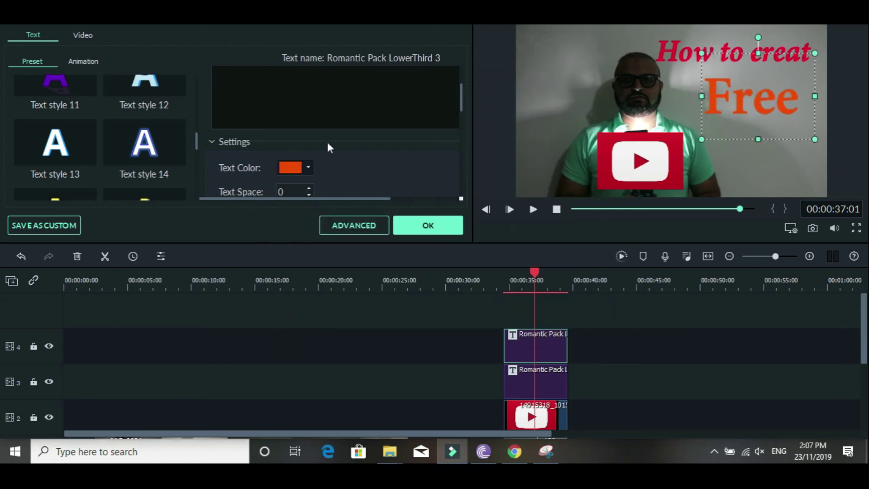
click(427, 225)
Step: Add a third Romantic Pack LowerThird 3 title on track 5, placing its text beside the YouTube logo and its pink smoke out of the frame
drag(395, 174, 515, 317)
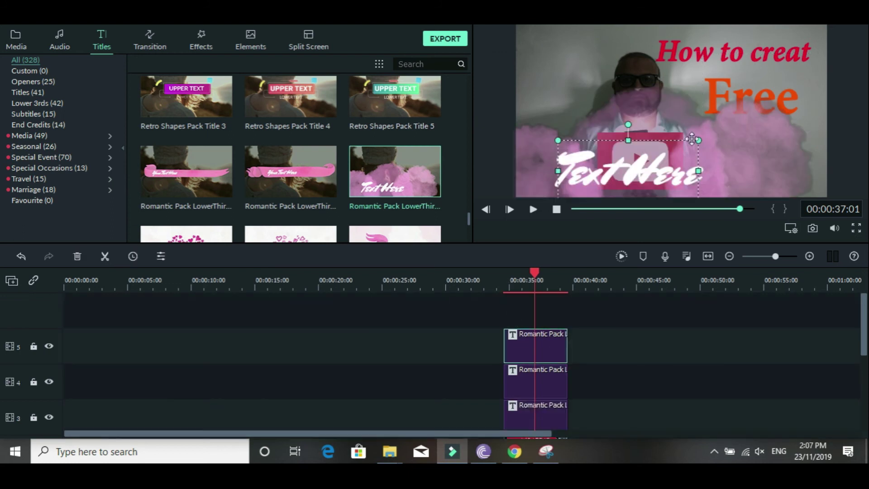
drag(640, 169, 764, 164)
Step: Replace the third title's text with "Tumbnail" and set its font to MinionPro-Semibold
double_click(716, 153)
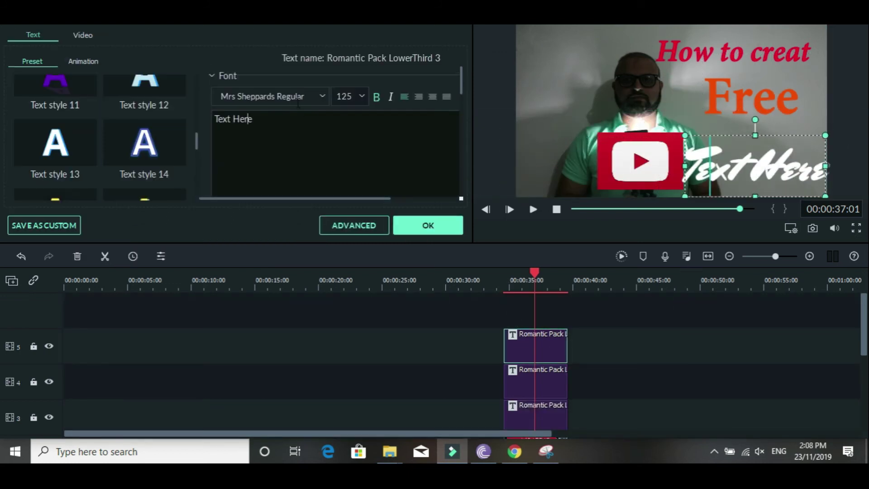
double_click(297, 116)
key(ctrl+a)
text(Tumbnail)
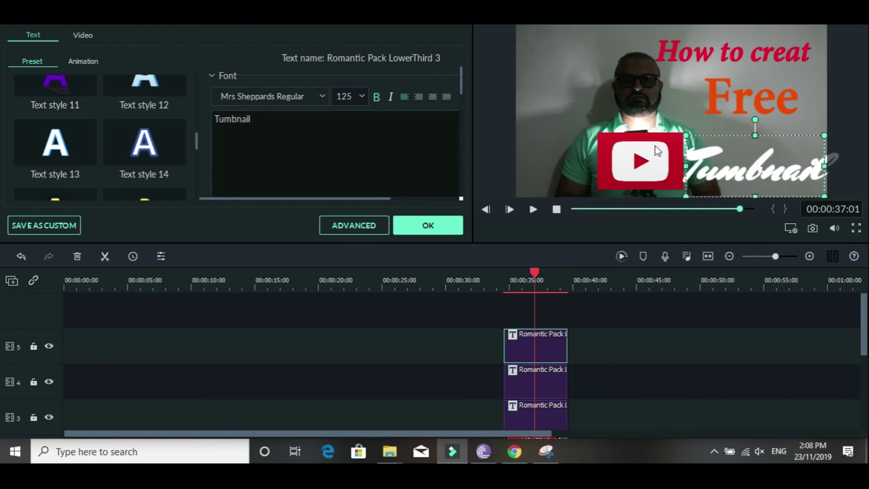
click(321, 96)
scroll(322, 143, up, 2)
click(321, 142)
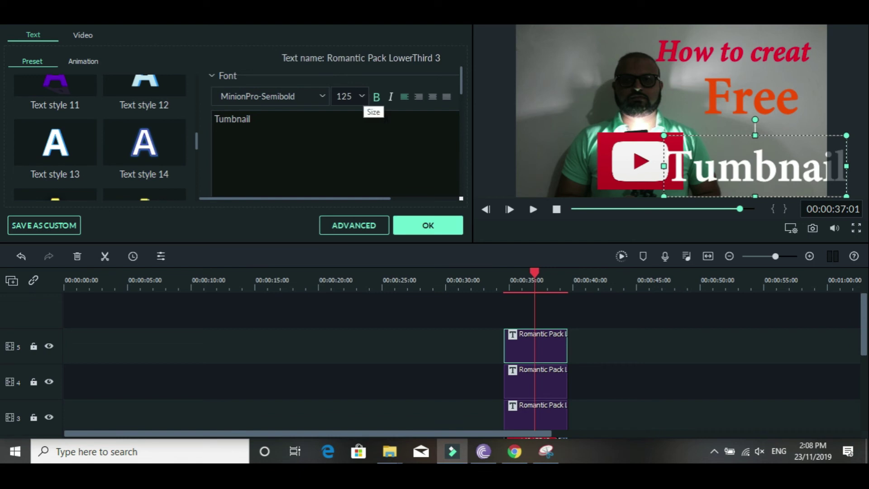
Step: Change the colour of the "Tumbnail" text to a custom bright red
scroll(312, 129, down, 5)
click(303, 126)
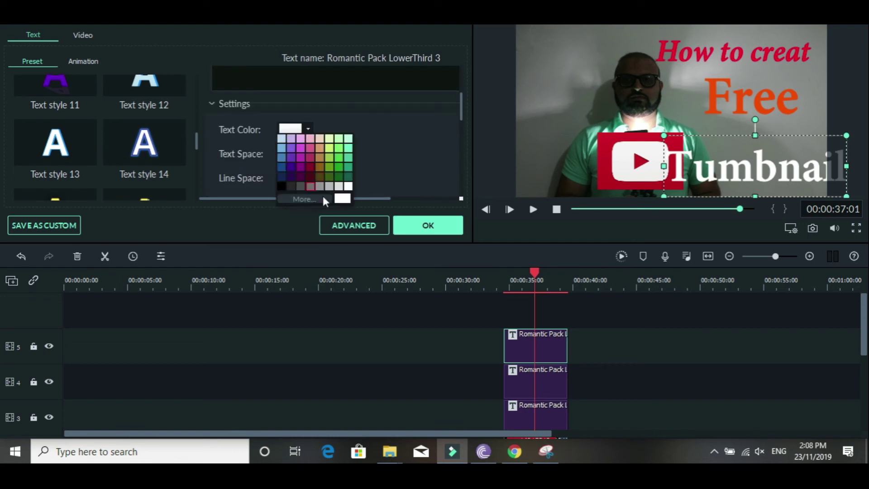
click(332, 130)
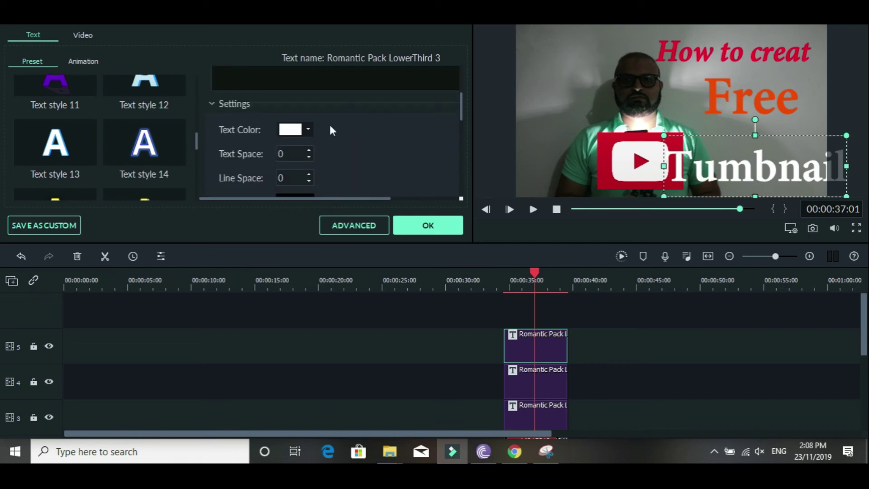
click(303, 135)
click(294, 197)
click(301, 169)
click(517, 331)
Step: Shrink the "Tumbnail" text to fit between the YouTube logo and the frame's edge, move it up under "Free", and deselect it
drag(687, 170, 710, 177)
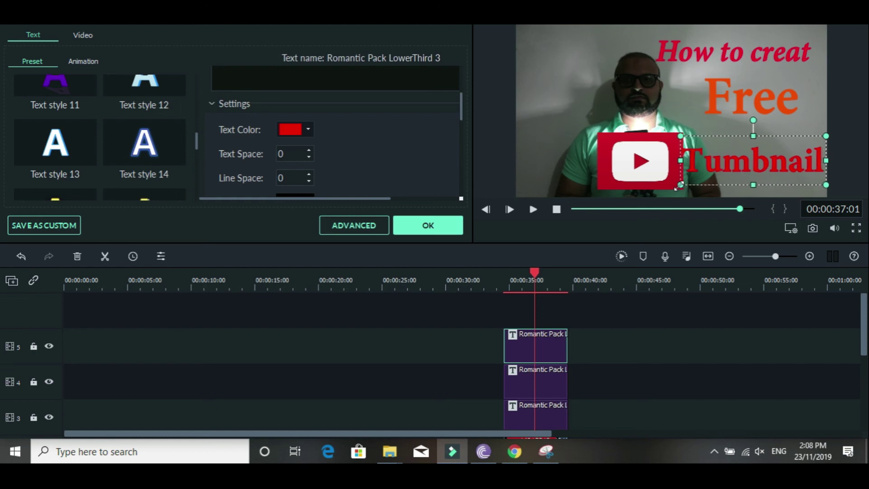
drag(707, 143, 710, 128)
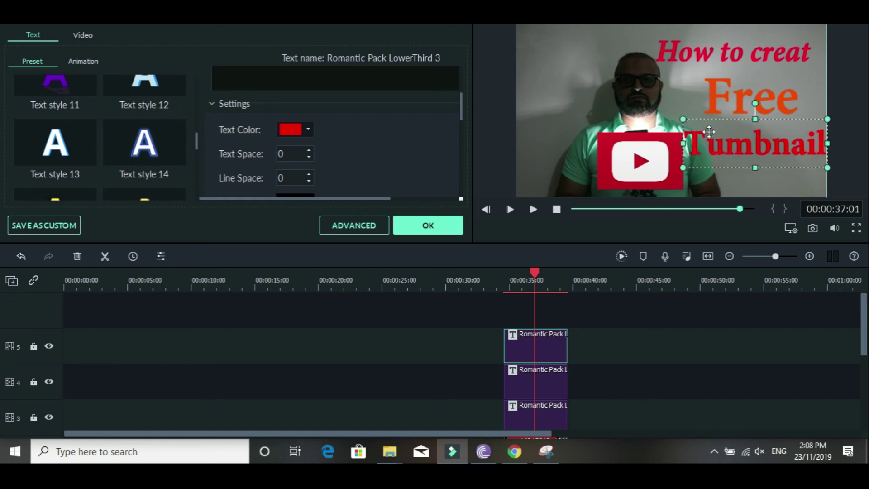
click(548, 130)
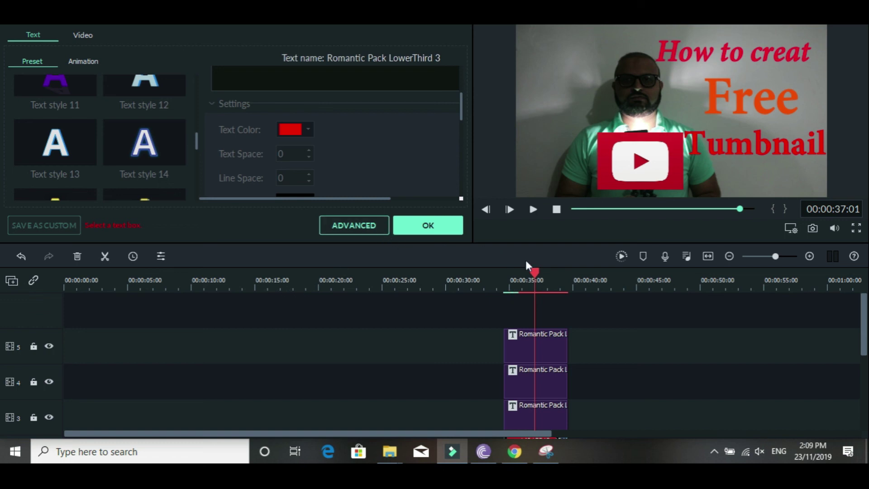
Step: Switch to Snipping Tool and capture a new snip of the finished thumbnail frame in the video preview
click(198, 451)
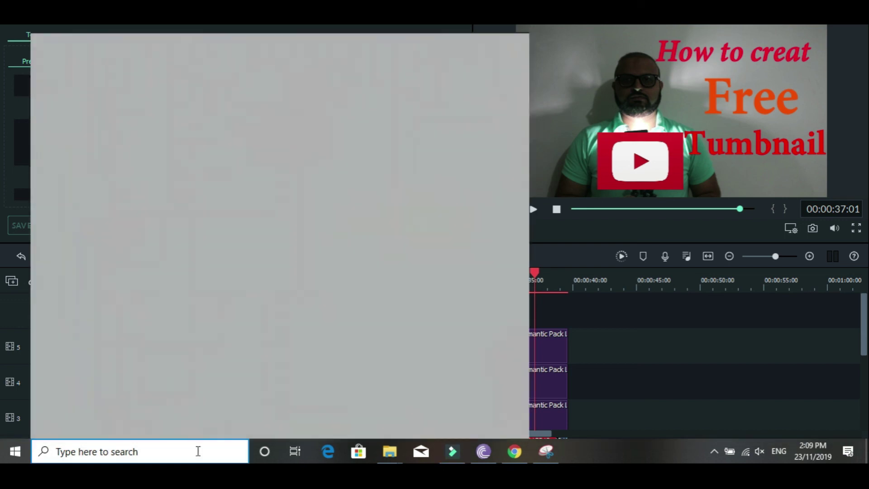
text(s)
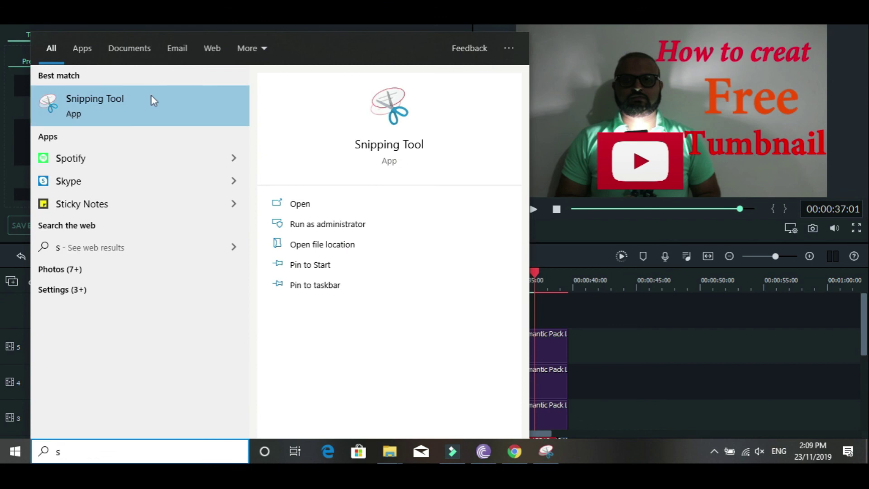
click(149, 105)
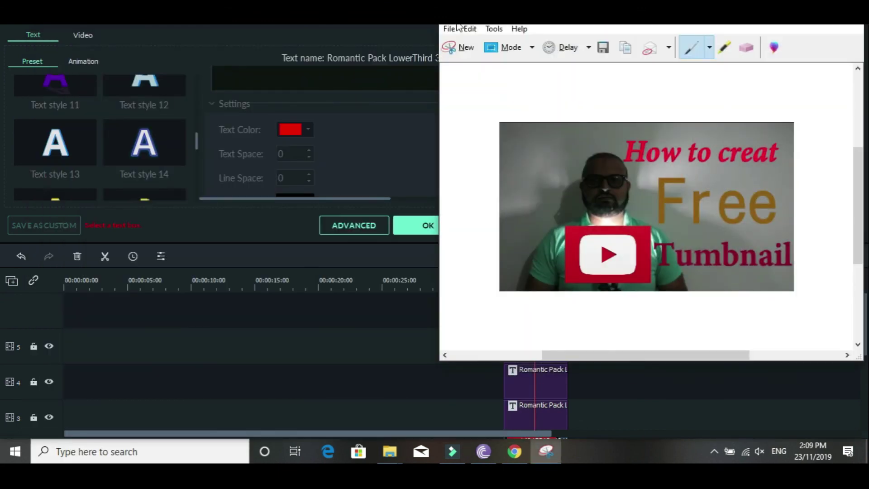
click(459, 48)
drag(520, 27, 826, 193)
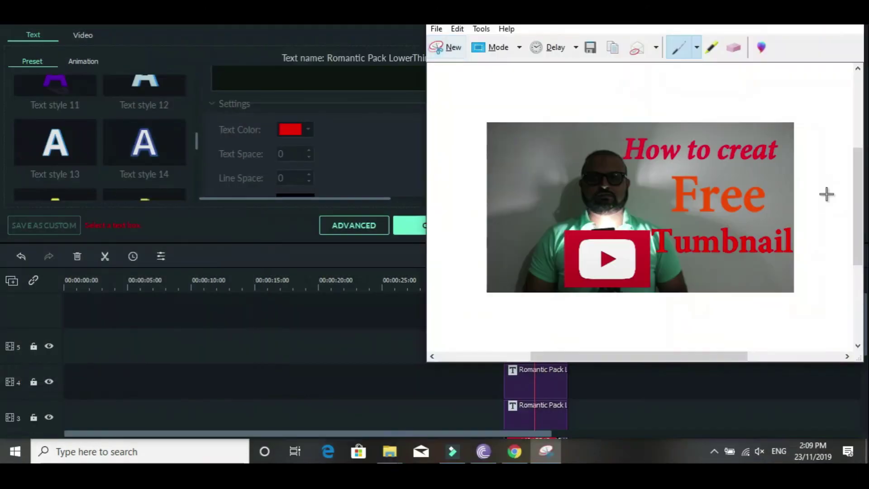
Step: Save the snip to the Desktop as a JPEG file named "Tumbnail"
click(437, 30)
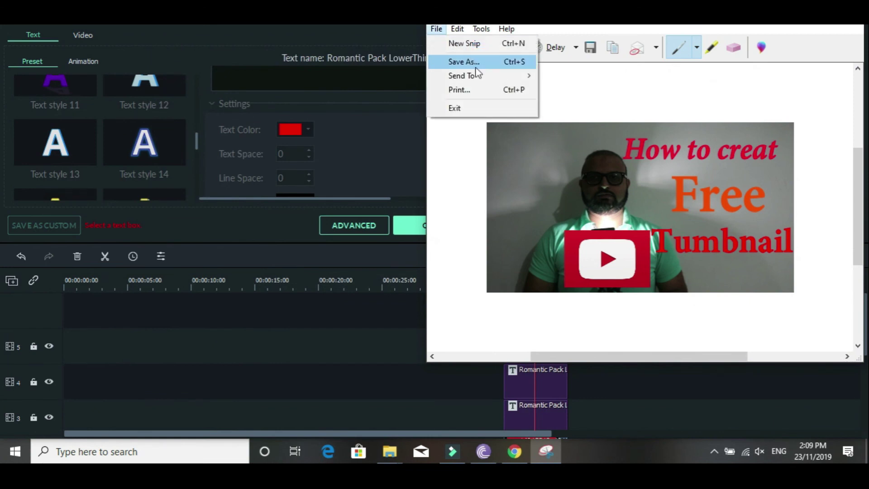
click(473, 62)
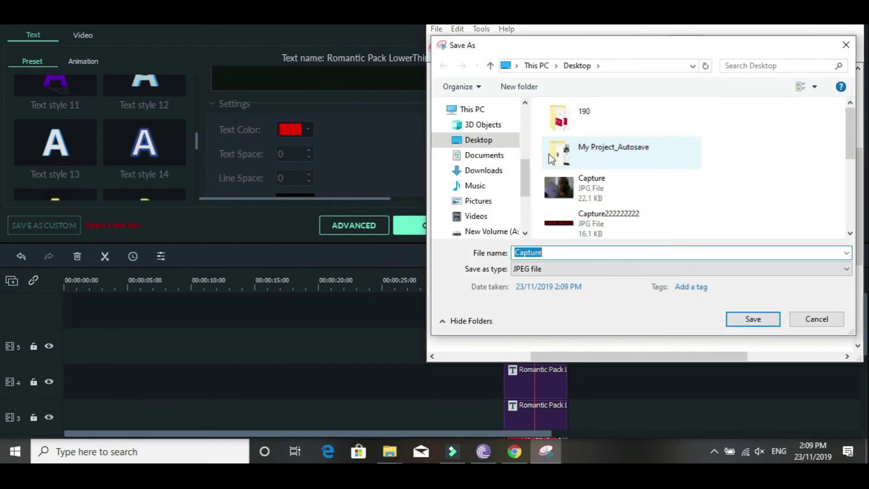
text(Tu)
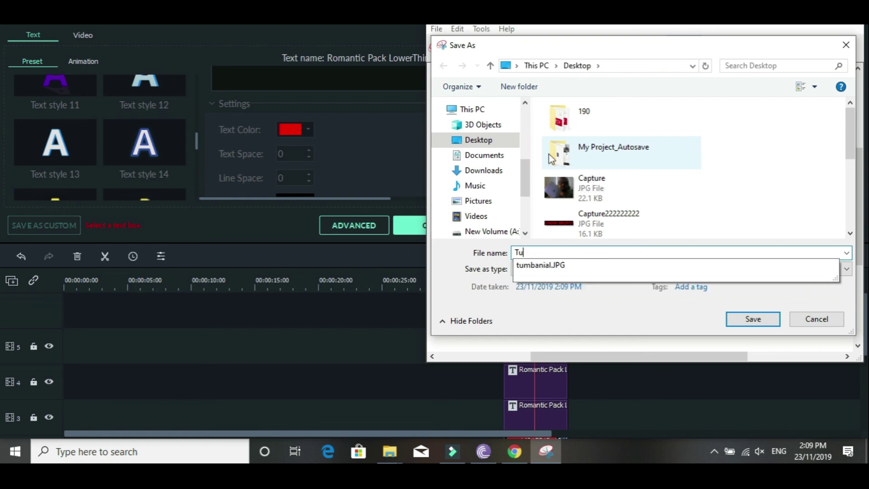
text(nail)
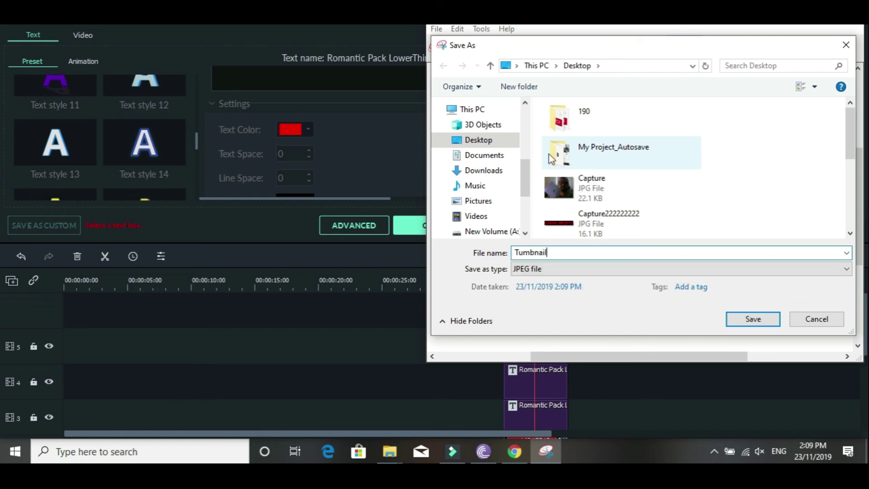
click(757, 322)
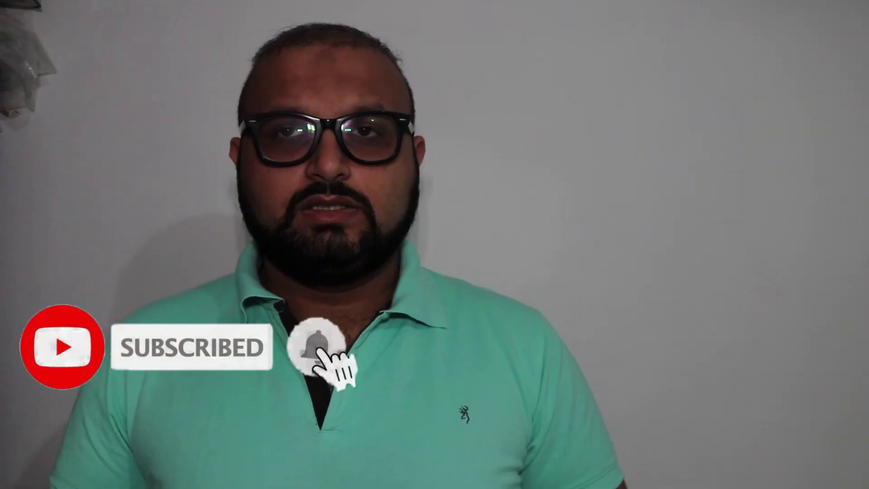